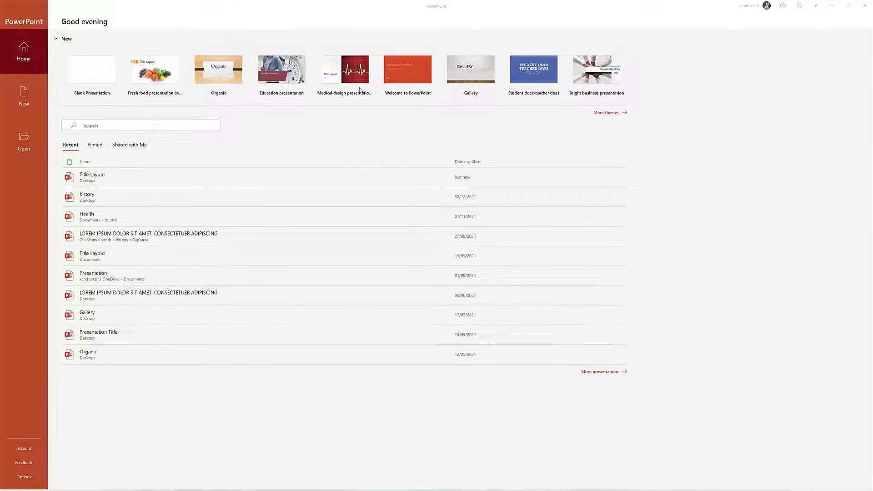
Create a new presentation from the Fresh food template and enable its blocked active content.
{"action": "left_click", "coordinate": [150, 78]}
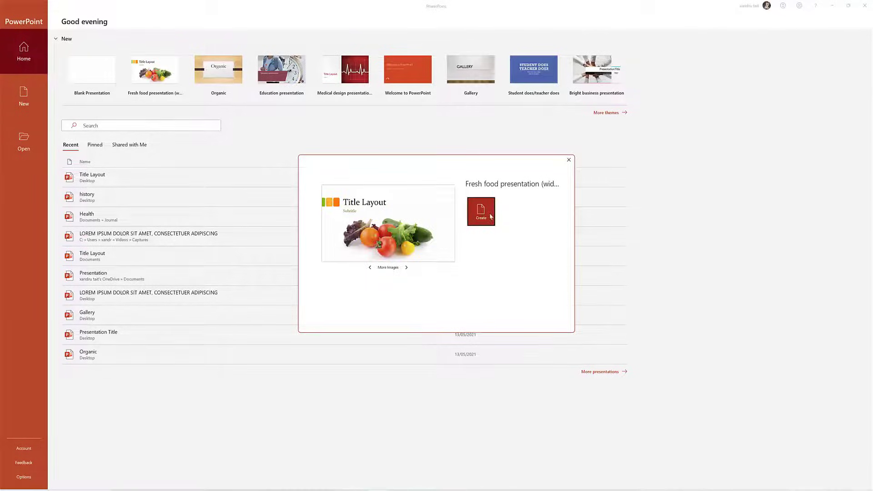
{"action": "left_click", "coordinate": [490, 212]}
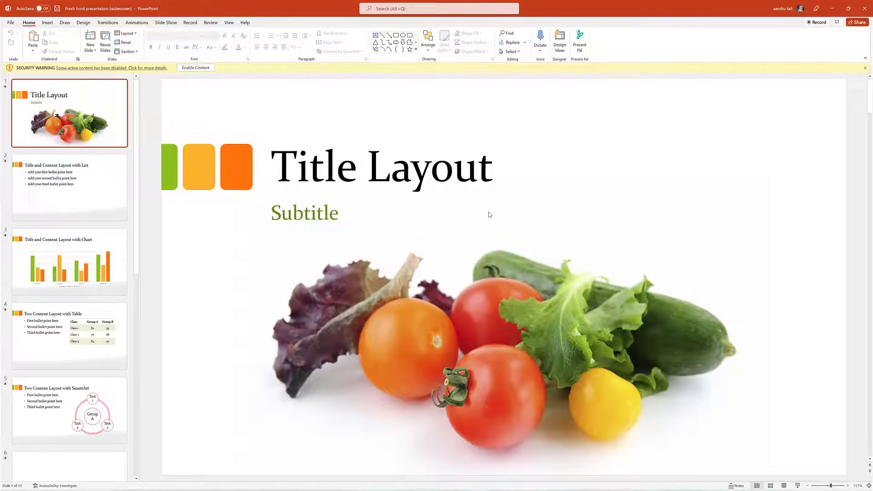
{"action": "left_click", "coordinate": [207, 68]}
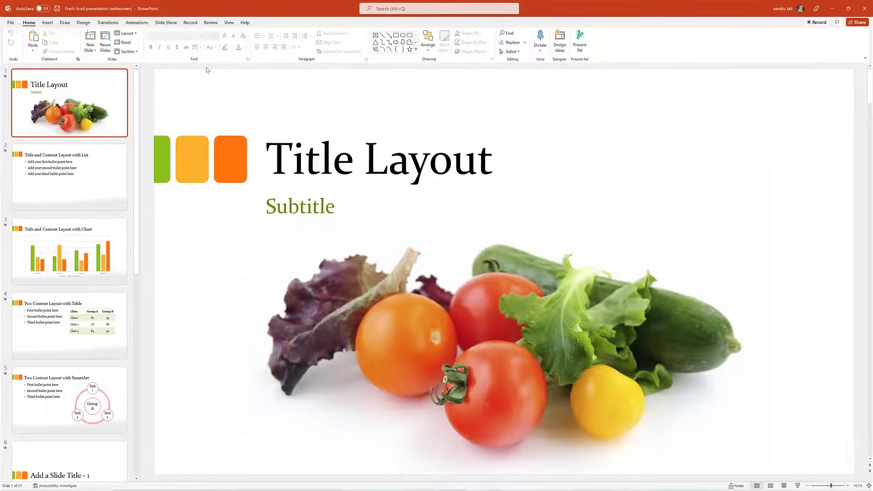
Start Slide Show recording from the current title slide, leaving the Views layout unchanged.
{"action": "left_click", "coordinate": [166, 24]}
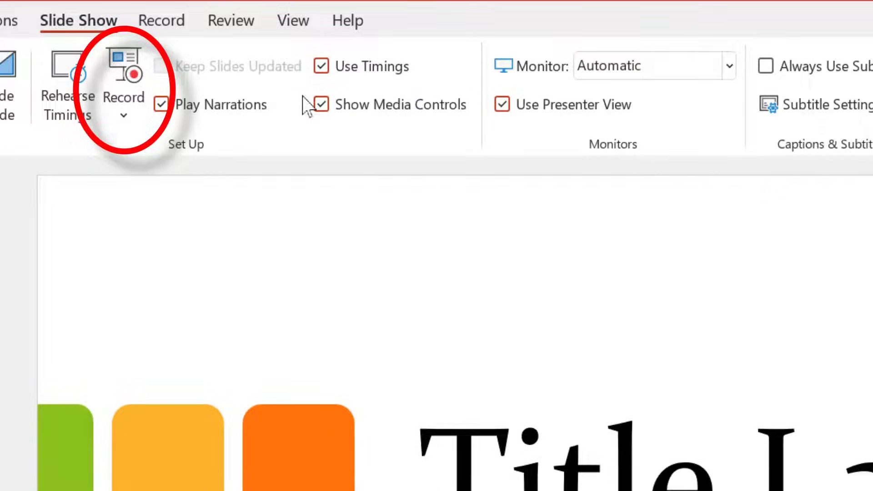
{"action": "left_click", "coordinate": [131, 90]}
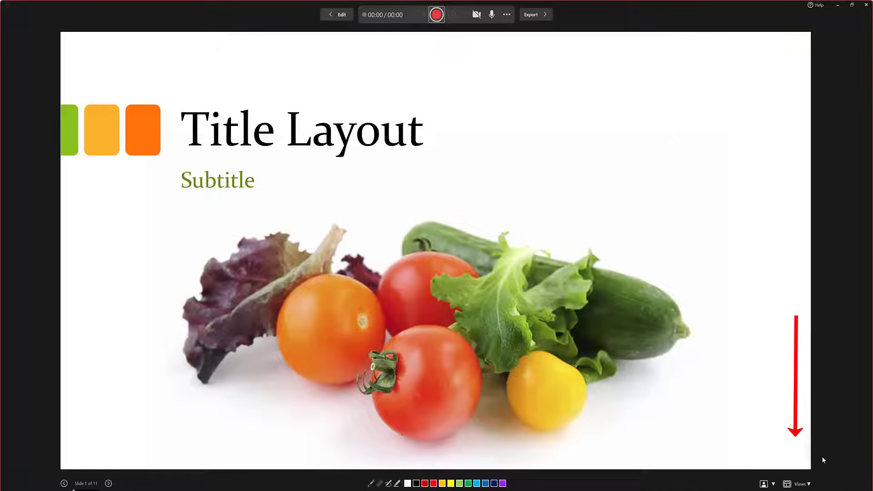
{"action": "left_click", "coordinate": [801, 484]}
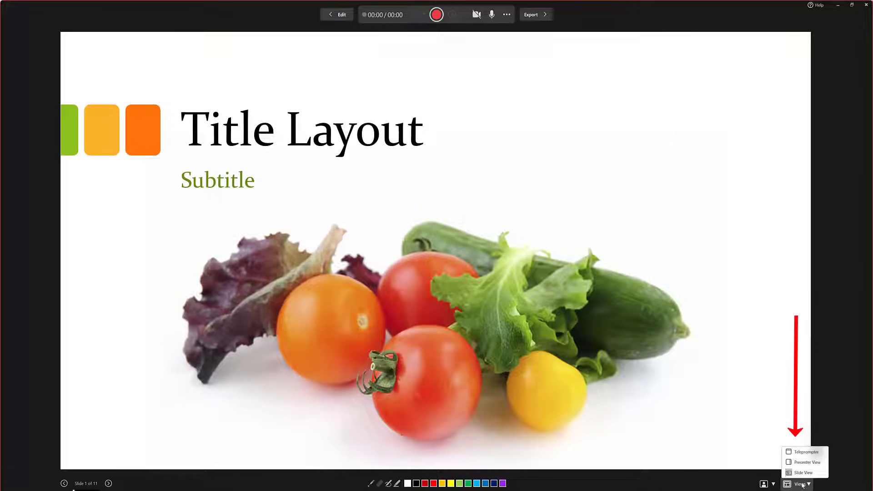
{"action": "left_click", "coordinate": [799, 475]}
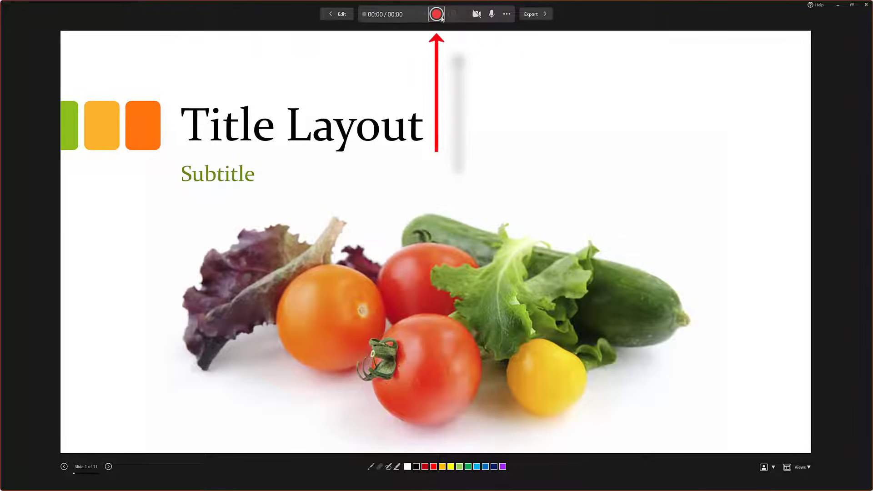
{"action": "left_click", "coordinate": [340, 15]}
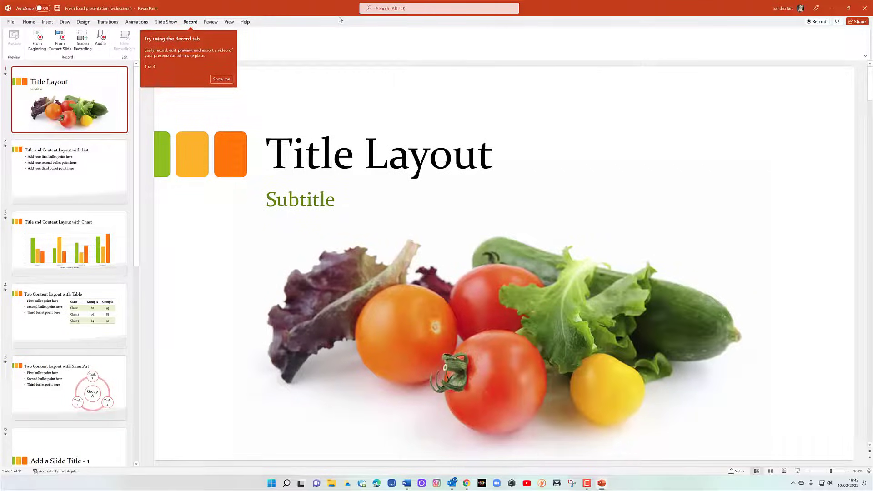
{"action": "left_click", "coordinate": [191, 22]}
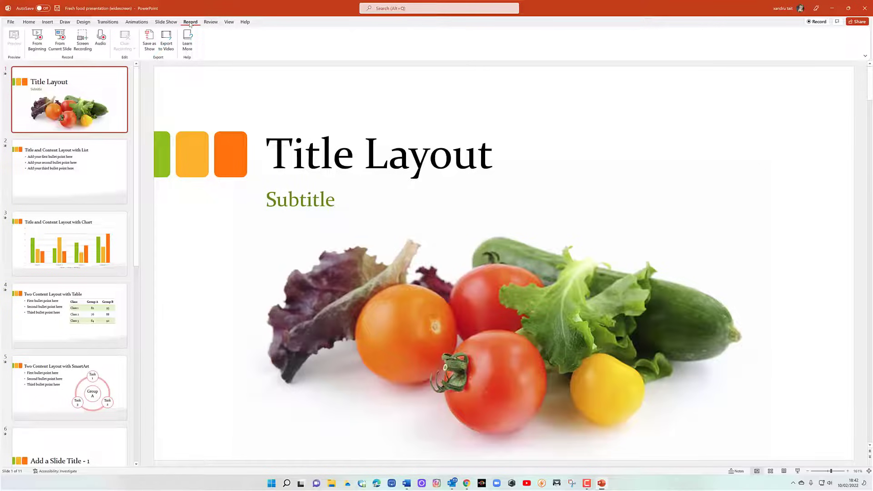
{"action": "left_click", "coordinate": [166, 22]}
{"action": "left_click", "coordinate": [179, 44]}
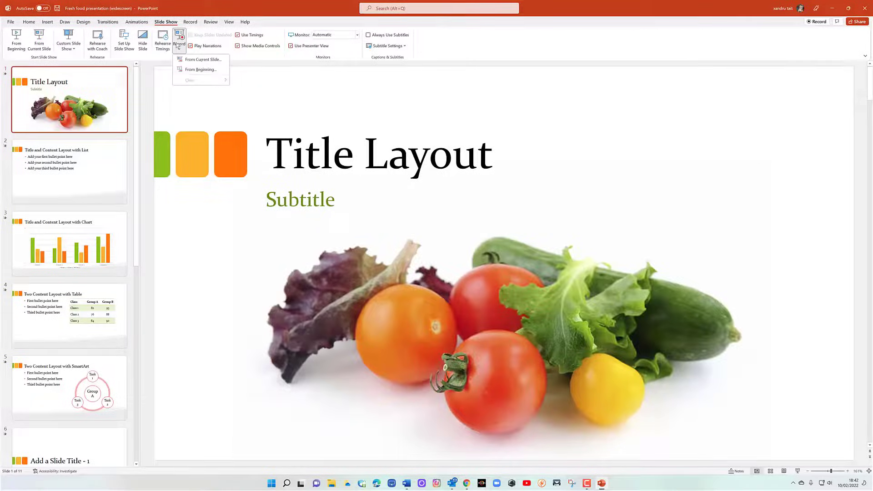
{"action": "left_click", "coordinate": [179, 59]}
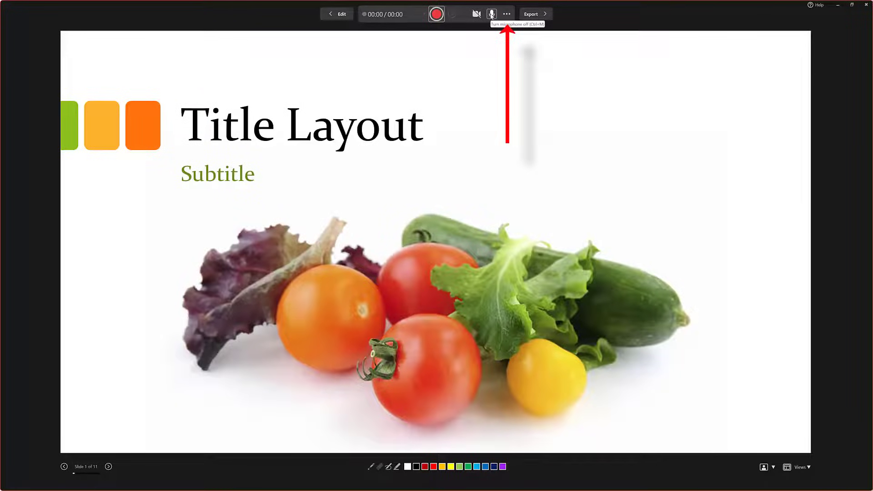
{"action": "left_click", "coordinate": [507, 14]}
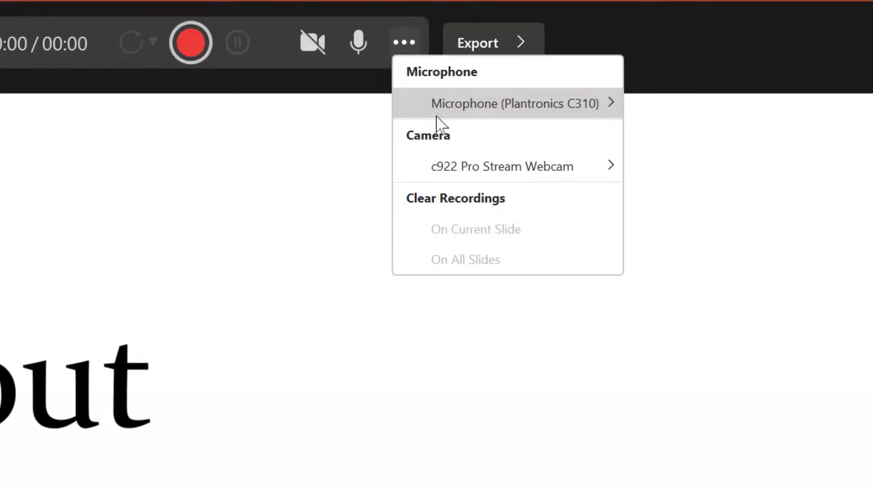
{"action": "mouse_move", "coordinate": [436, 117]}
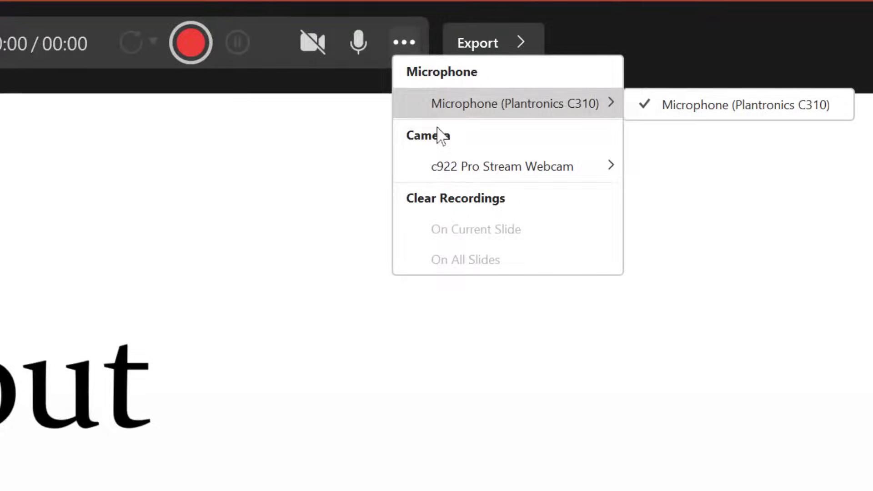
{"action": "mouse_move", "coordinate": [444, 172]}
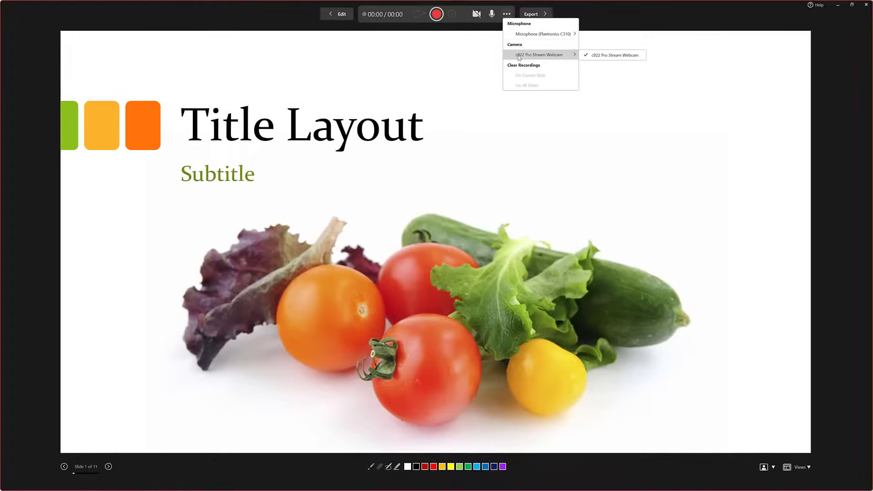
Open Create a Video export settings, keeping Full HD (1080p) and 05.00 seconds per slide.
{"action": "left_click", "coordinate": [615, 55]}
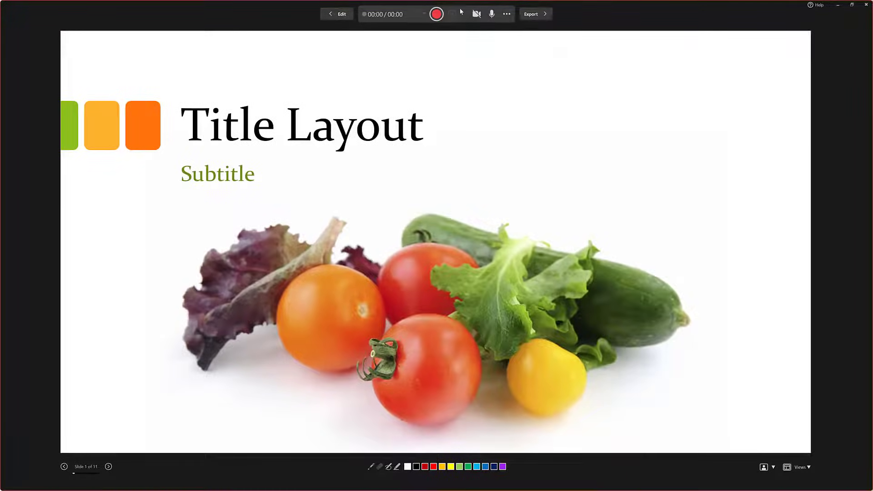
{"action": "left_click", "coordinate": [546, 15]}
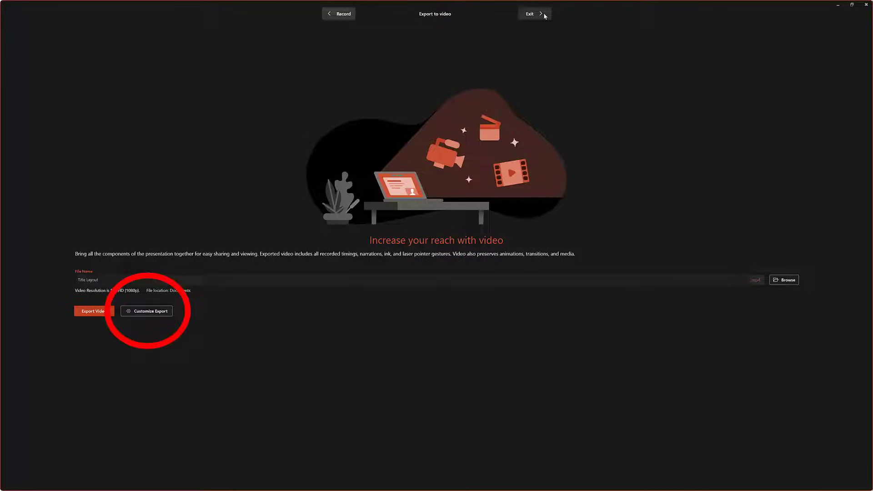
{"action": "left_click", "coordinate": [149, 311]}
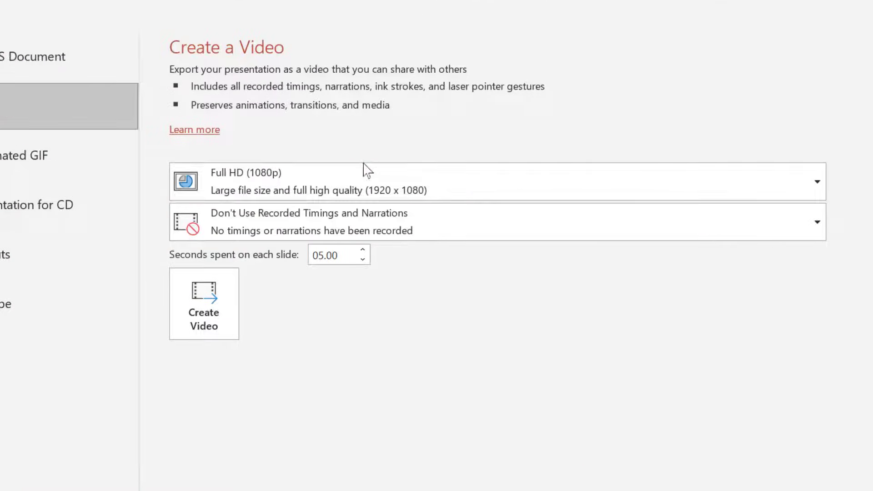
{"action": "left_click", "coordinate": [362, 173]}
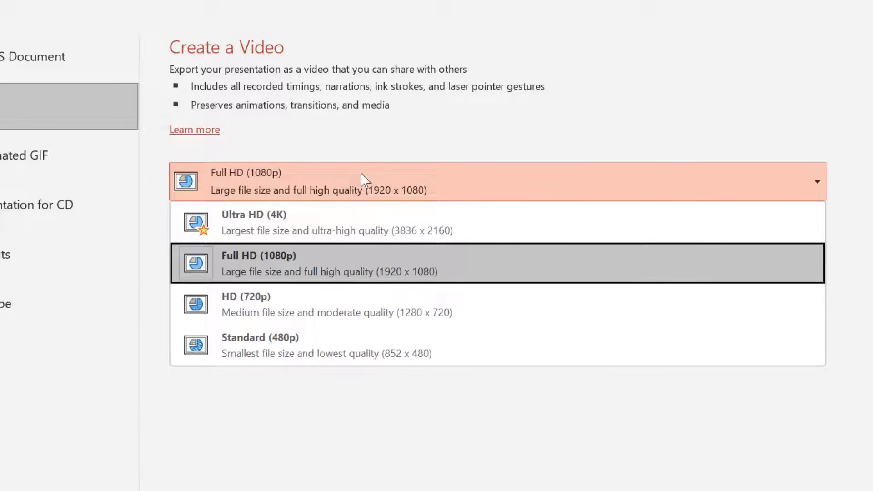
{"action": "left_click", "coordinate": [361, 174]}
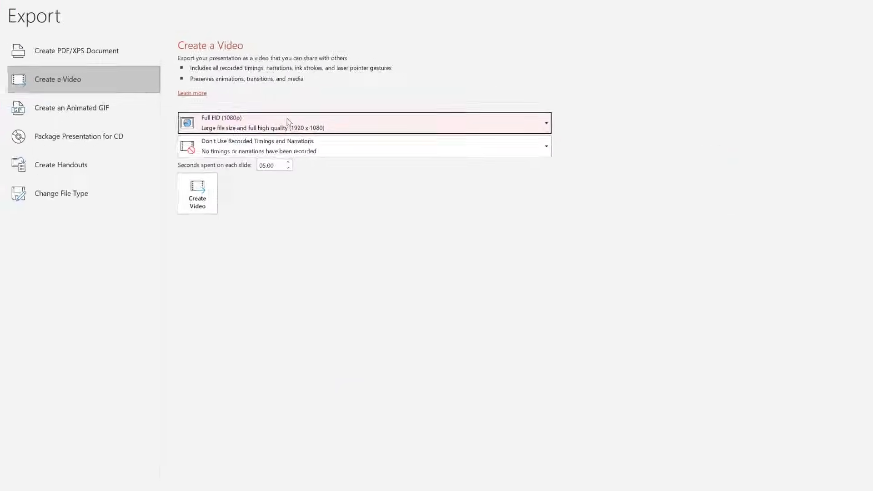
Return to the slides and reopen recording from the current slide, the title slide.
{"action": "left_click", "coordinate": [5, 20]}
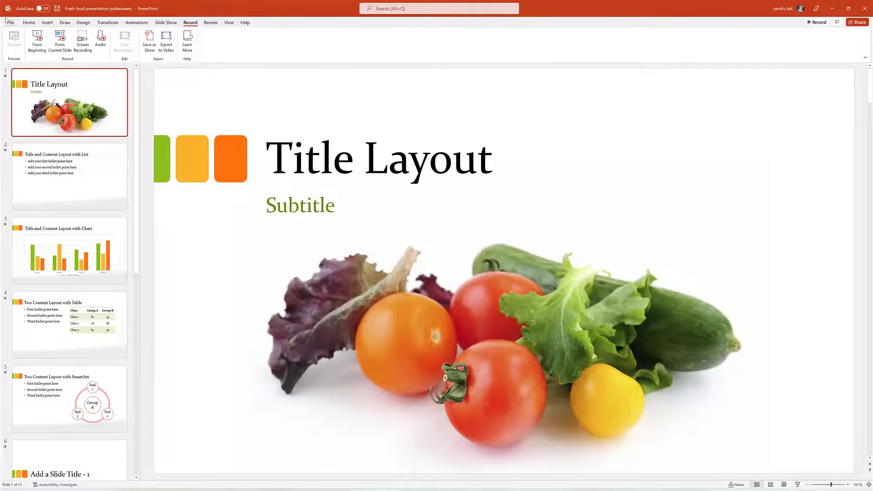
{"action": "left_click", "coordinate": [168, 26]}
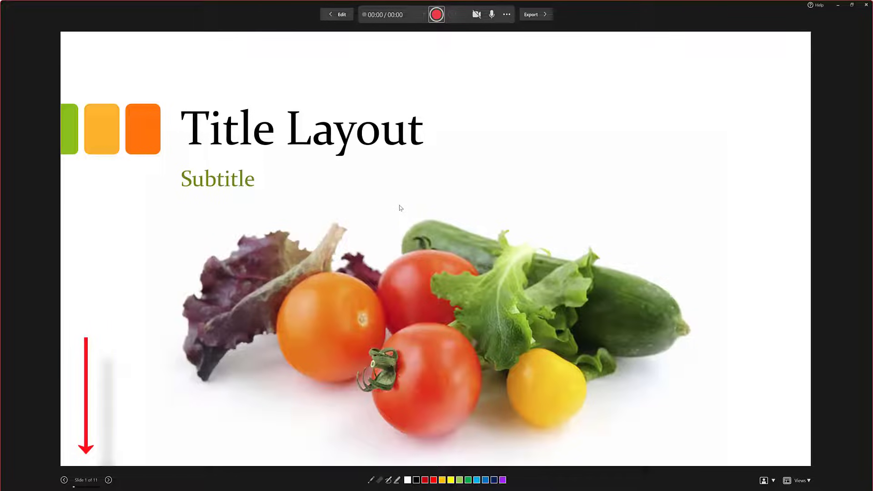
Record about 8 seconds of narration on the title slide, then advance to slide 2.
{"action": "left_click", "coordinate": [437, 17]}
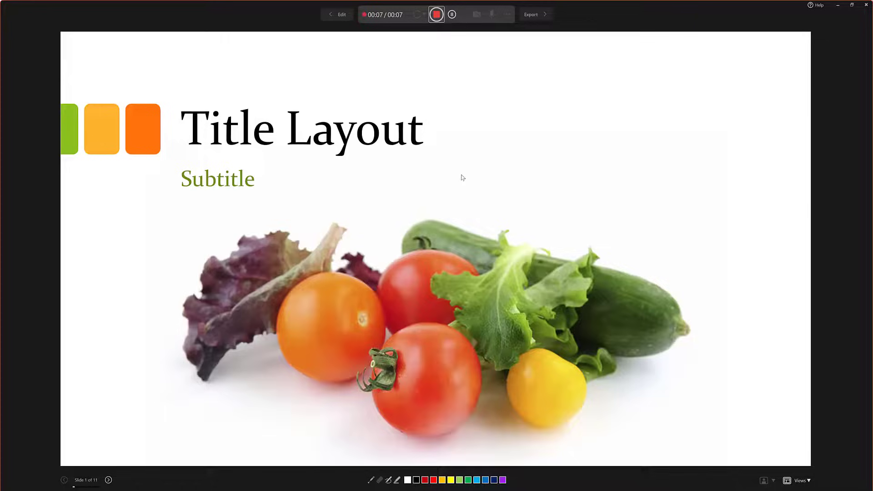
{"action": "left_click", "coordinate": [480, 189]}
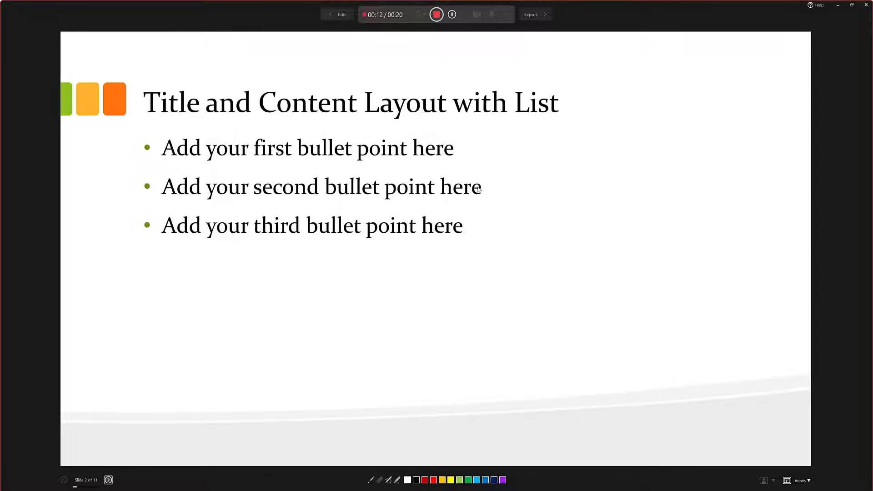
Narrate the chart slide, circling Category 3's bars with yellow highlighter, then advance through the table slide to slide 5.
{"action": "left_click", "coordinate": [505, 208]}
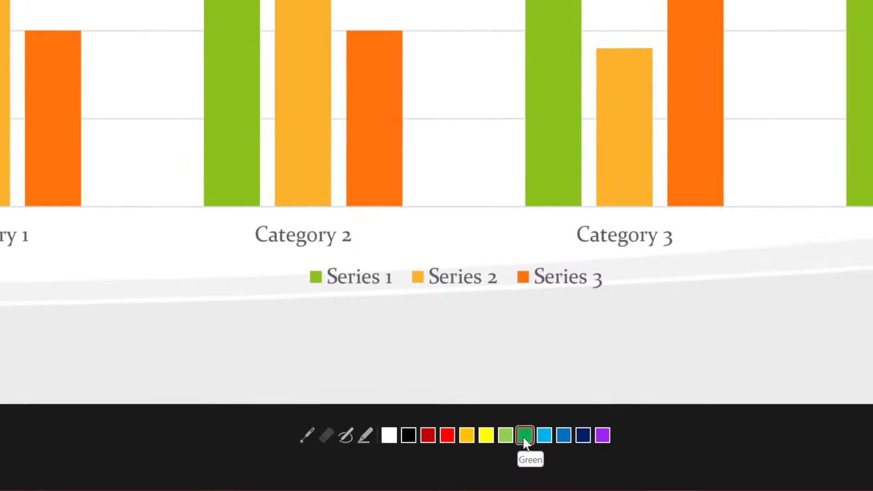
{"action": "left_click", "coordinate": [496, 439]}
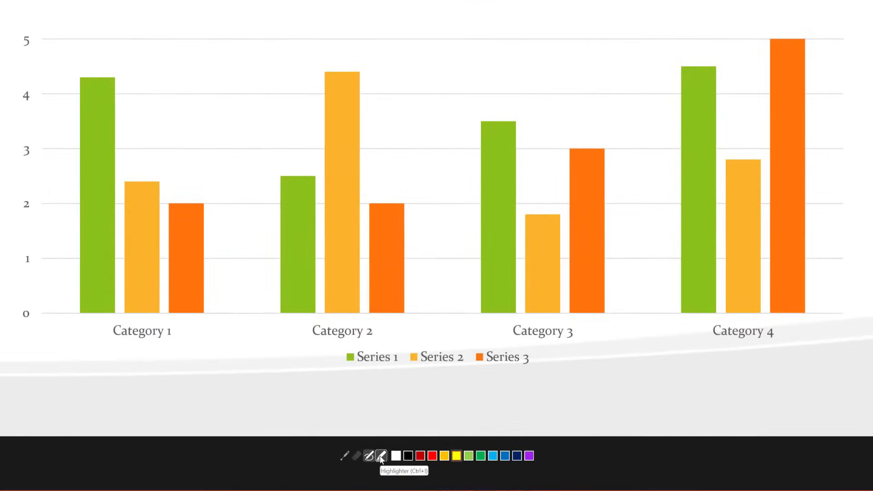
{"action": "left_click", "coordinate": [382, 457]}
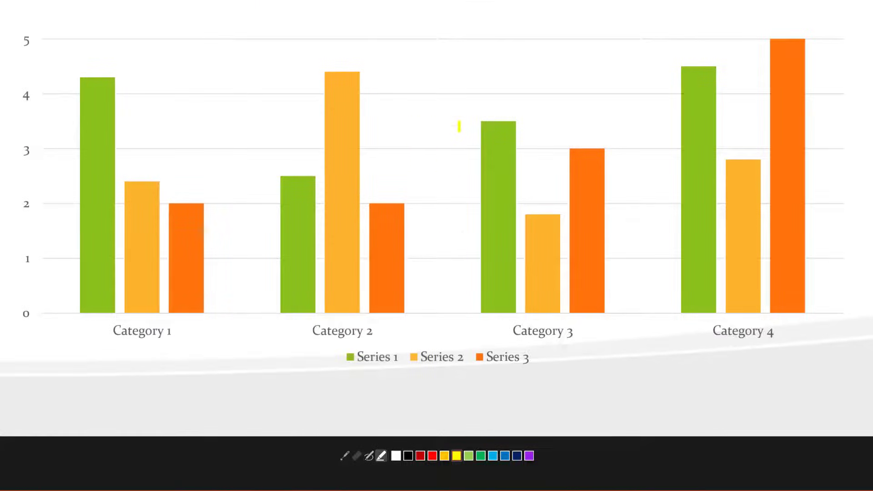
{"action": "mouse_move", "coordinate": [459, 122]}
{"action": "left_mouse_down"}
{"action": "mouse_move", "coordinate": [468, 284]}
{"action": "mouse_move", "coordinate": [558, 213]}
{"action": "mouse_move", "coordinate": [463, 101]}
{"action": "left_mouse_up"}
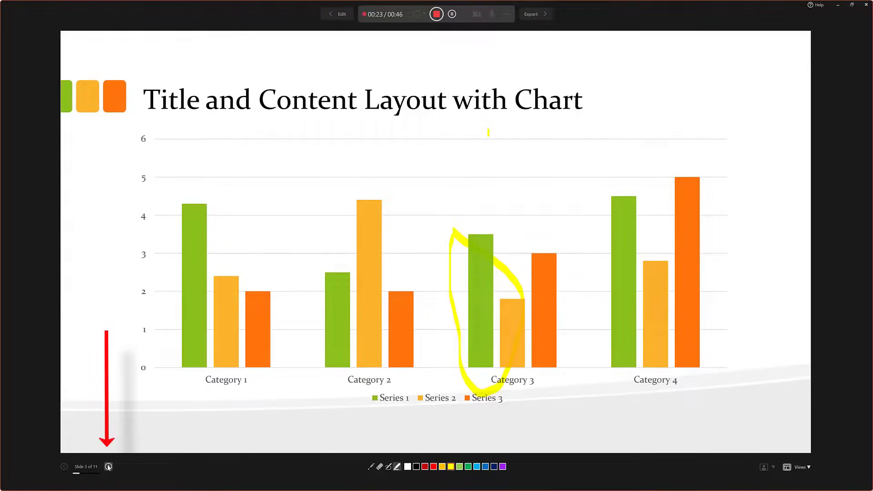
{"action": "left_click", "coordinate": [108, 467]}
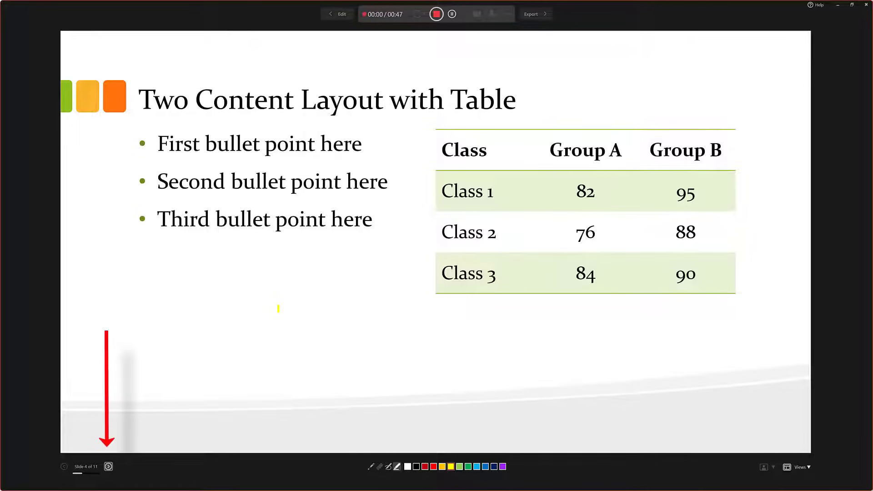
{"action": "left_click", "coordinate": [108, 467]}
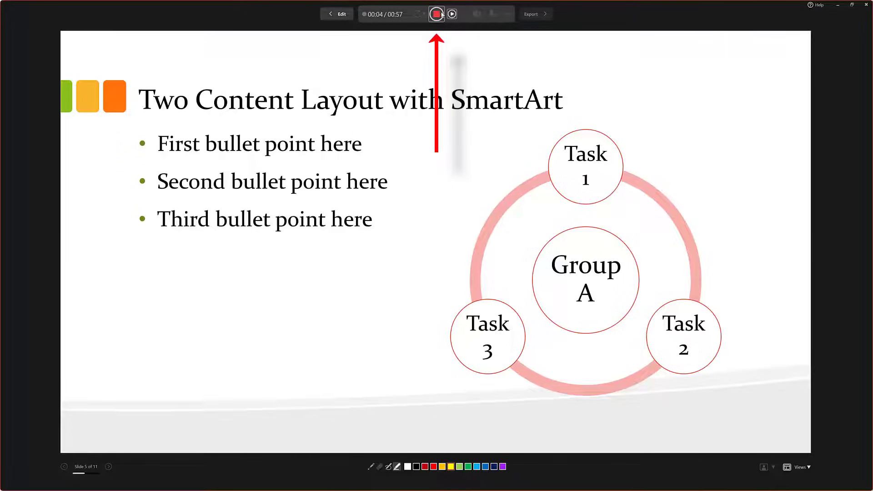
Stop recording at 1:01 total, checking the Retake options without choosing one.
{"action": "left_click", "coordinate": [437, 14]}
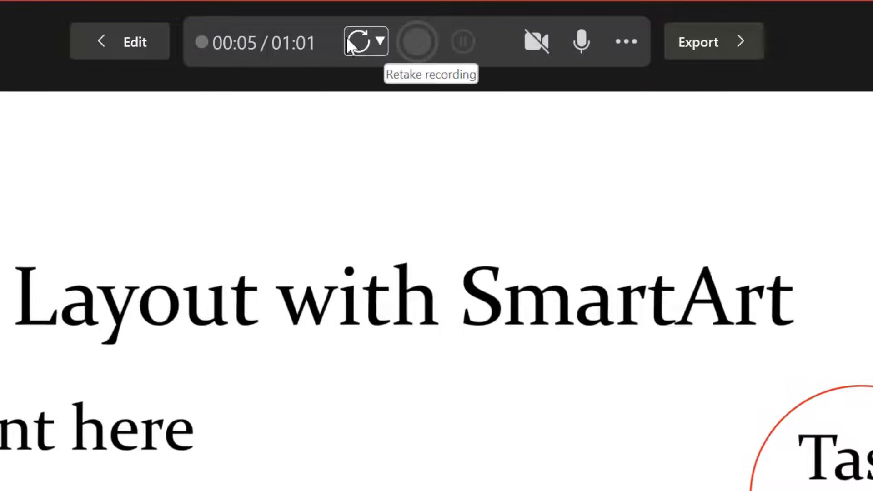
{"action": "left_click", "coordinate": [380, 41]}
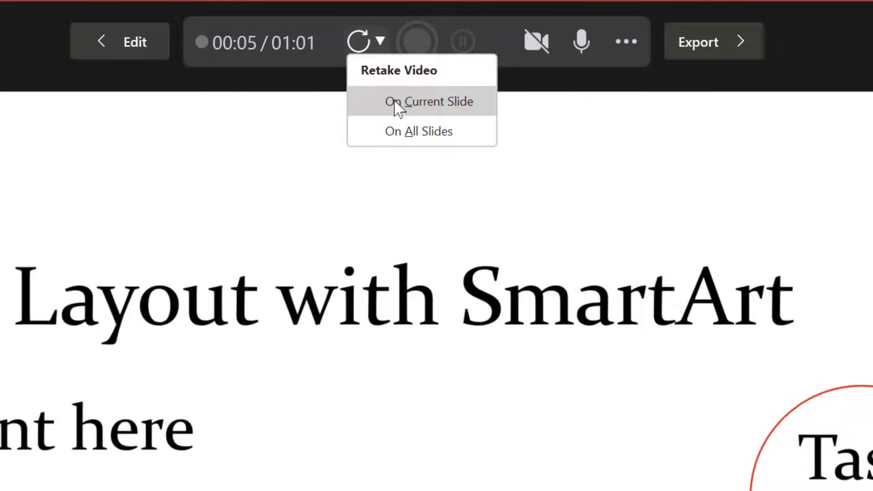
{"action": "left_click", "coordinate": [385, 27]}
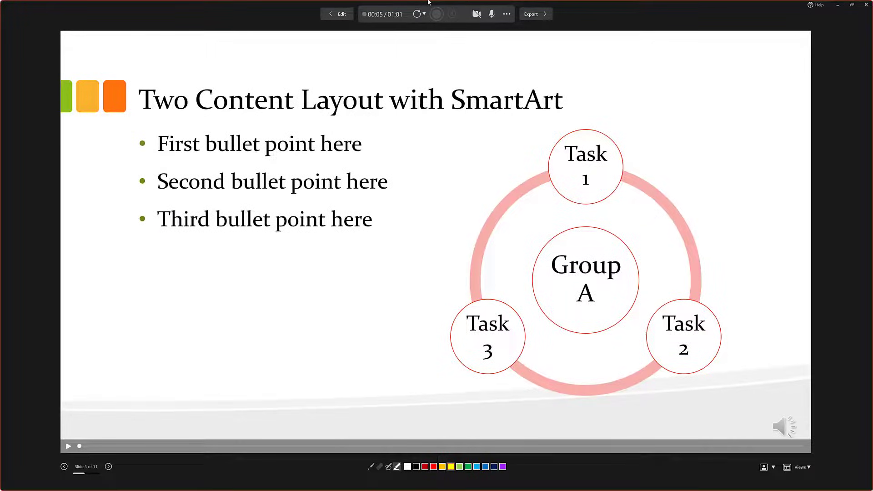
Set the video export resolution to HD (720p) and start Create Video.
{"action": "left_click", "coordinate": [544, 15]}
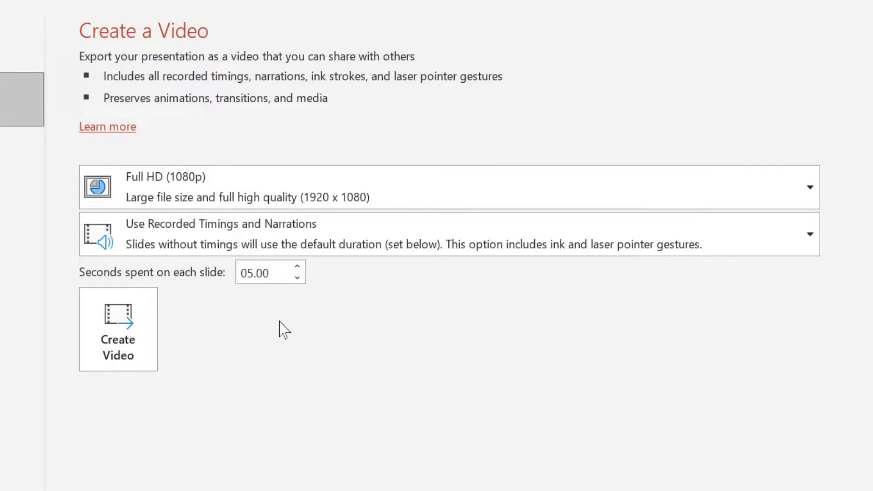
{"action": "left_click", "coordinate": [306, 197]}
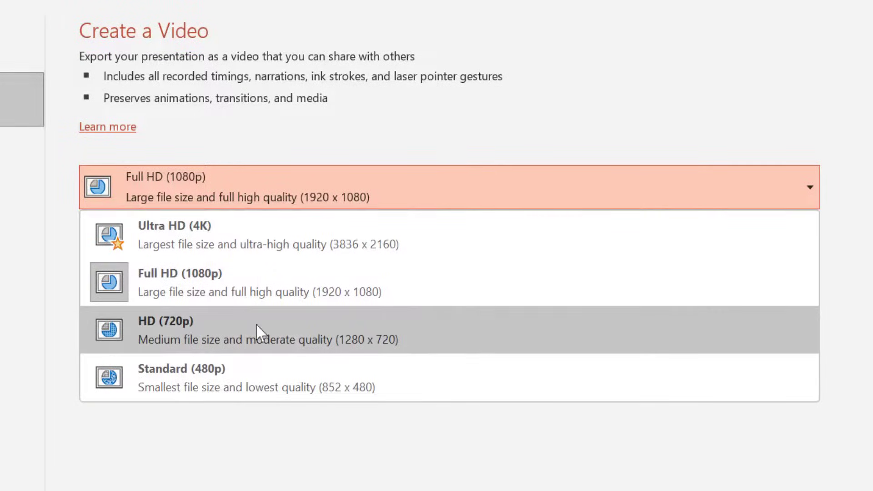
{"action": "left_click", "coordinate": [257, 332]}
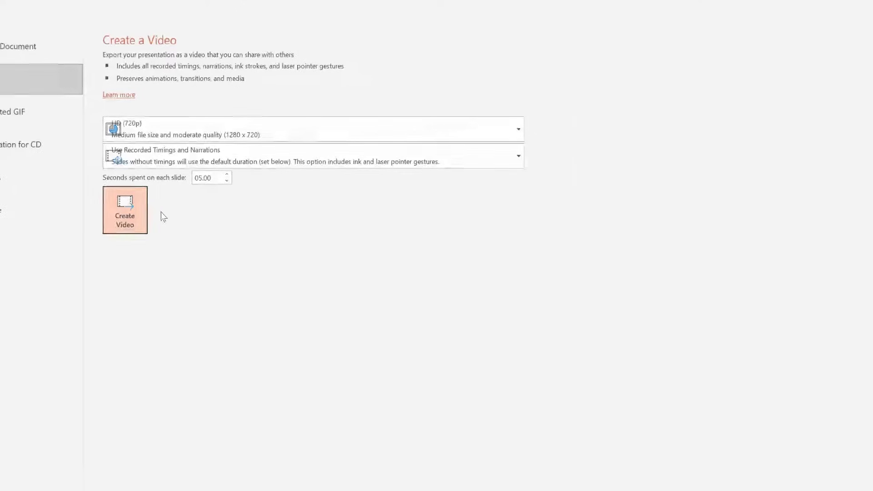
{"action": "left_click", "coordinate": [132, 214]}
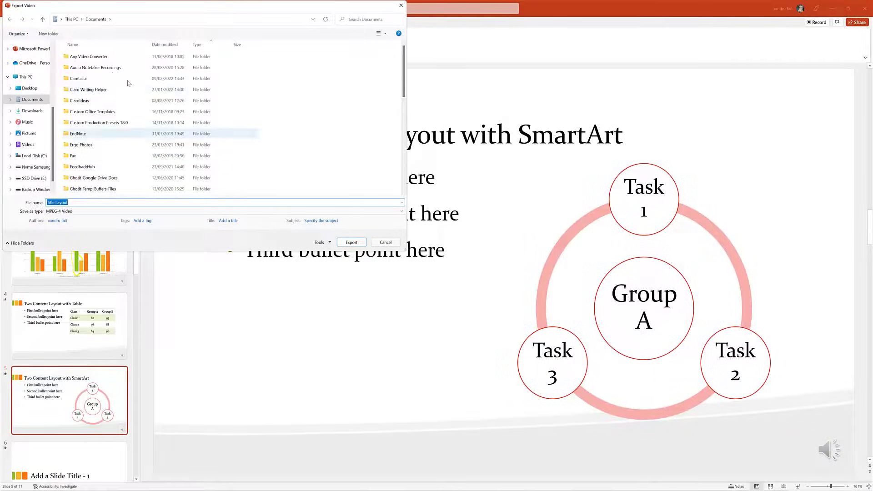
Export the video as 'Title Layout 2.mp4' into the Downloads folder.
{"action": "left_click", "coordinate": [40, 112]}
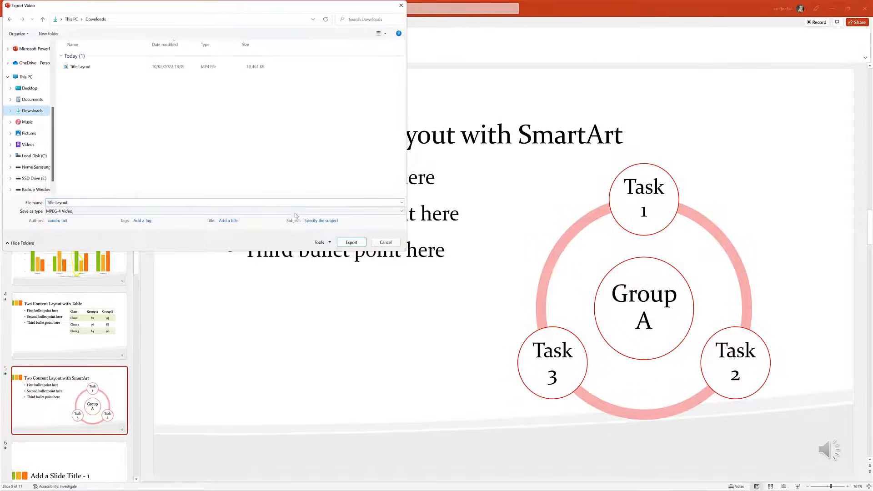
{"action": "left_click", "coordinate": [72, 200]}
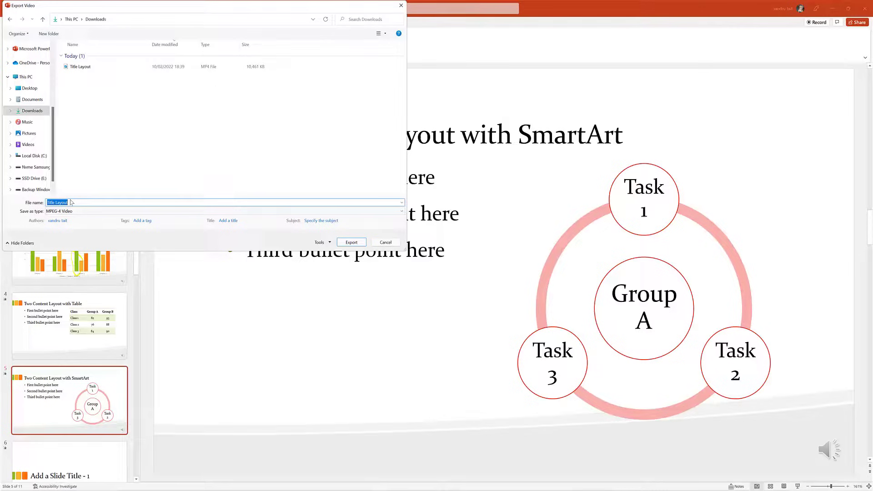
{"action": "left_click", "coordinate": [75, 202]}
{"action": "type", "text": "2"}
{"action": "left_click", "coordinate": [351, 242]}
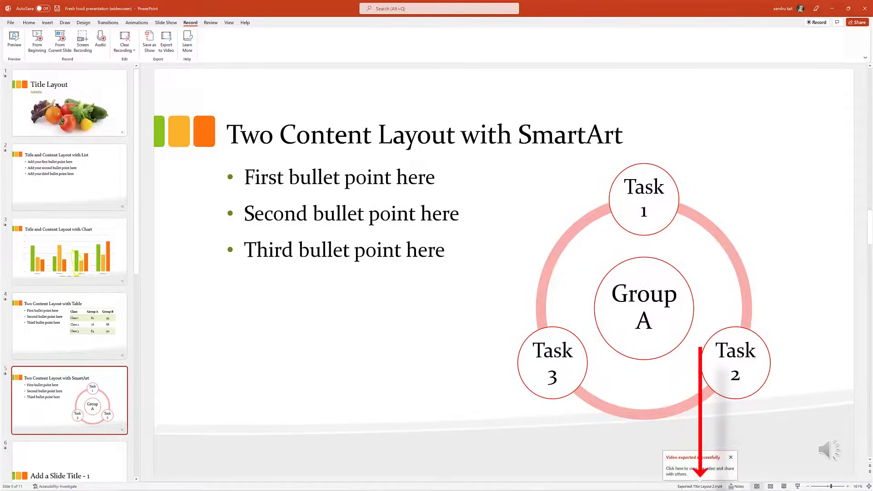
{"action": "left_click", "coordinate": [700, 472]}
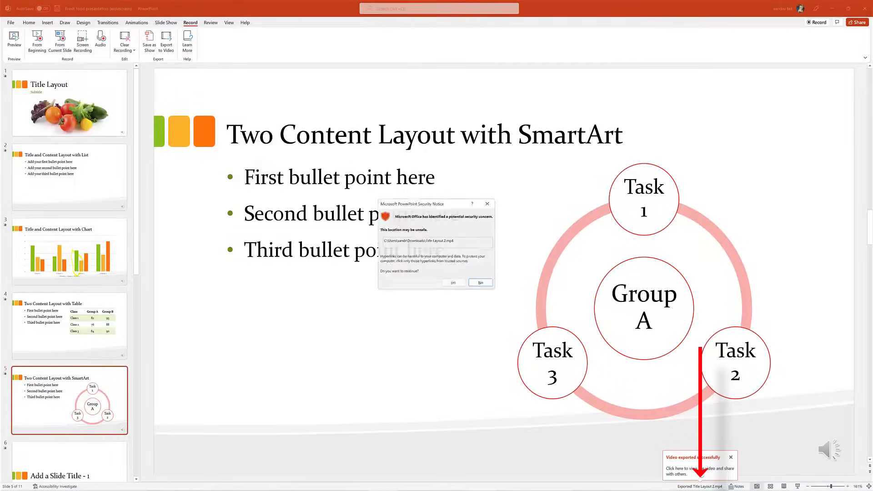
{"action": "left_click", "coordinate": [454, 286]}
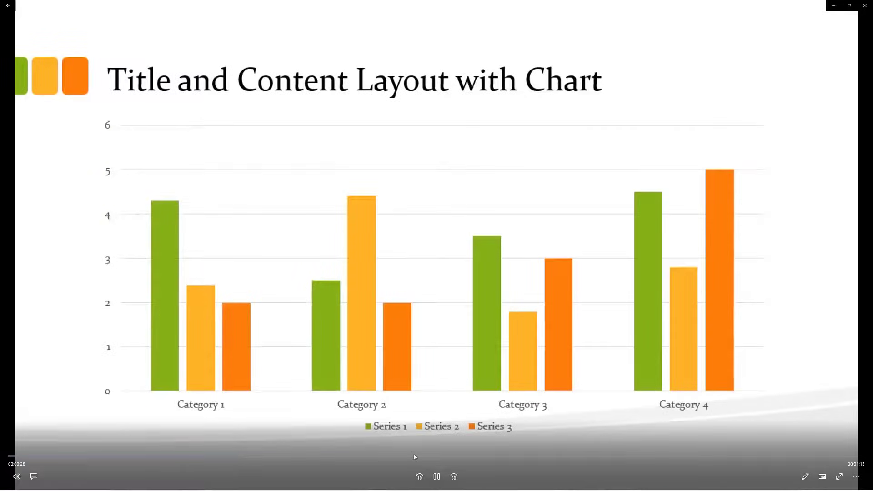
{"action": "left_click", "coordinate": [437, 476]}
{"action": "left_click", "coordinate": [869, 9]}
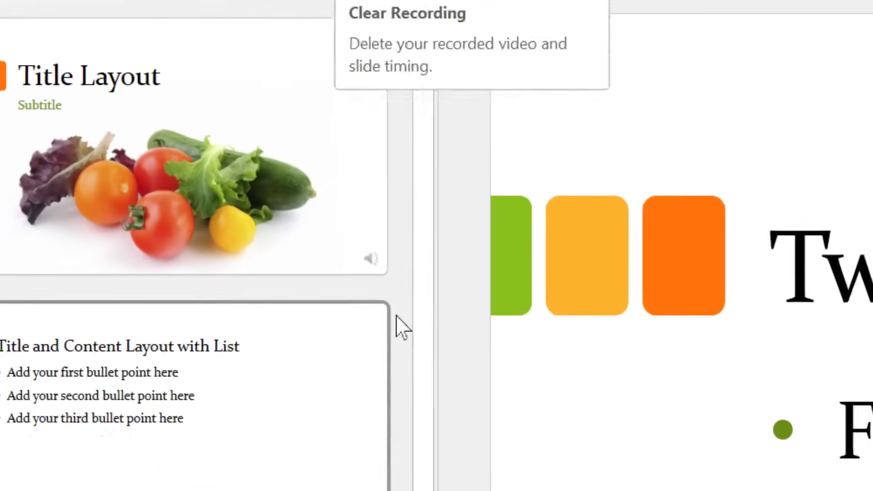
{"action": "left_click", "coordinate": [372, 260]}
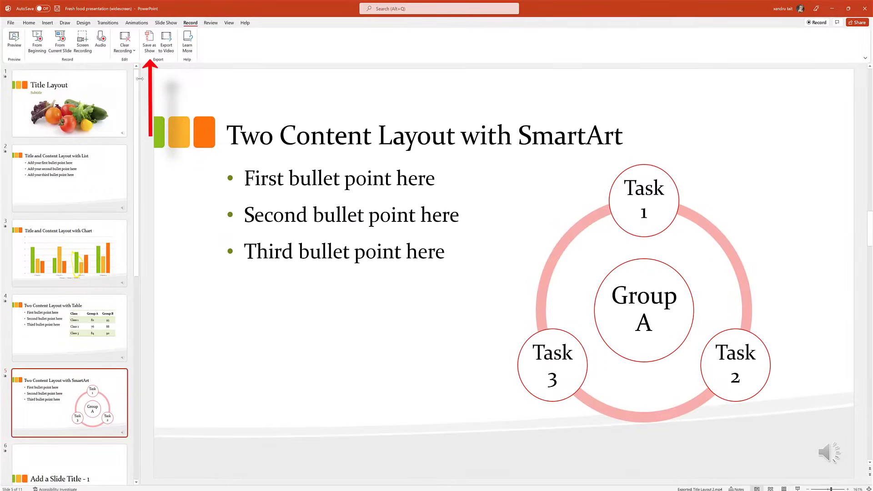
{"action": "left_click", "coordinate": [149, 40]}
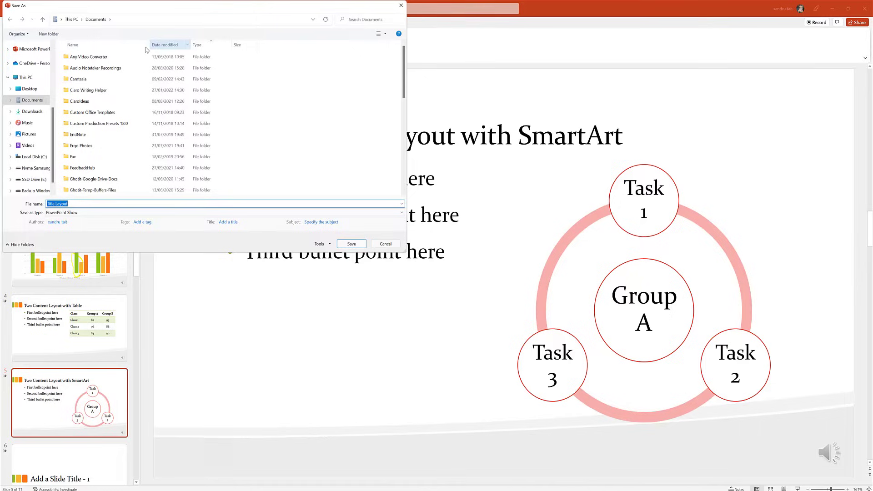
{"action": "left_click", "coordinate": [393, 247]}
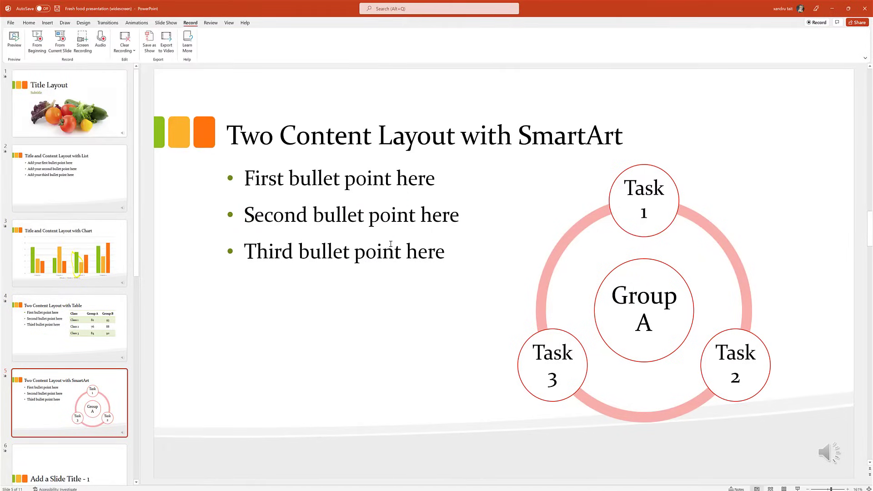